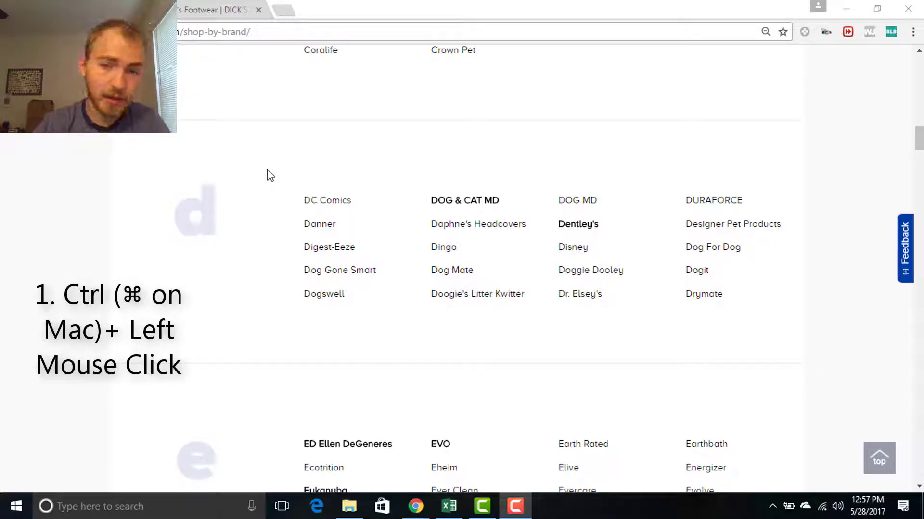
Ctrl-drag a box over the D through G brand links, adding 66 links for 626 total
click(264, 167)
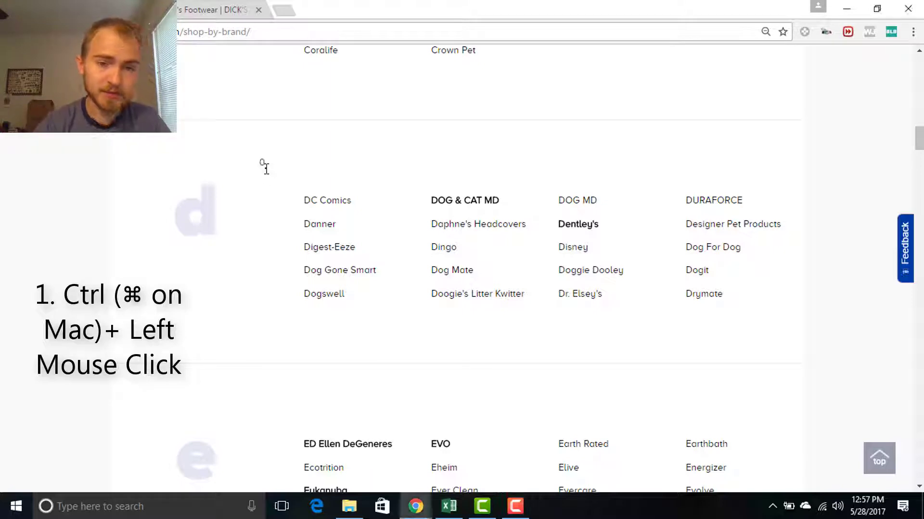
drag(283, 196, 794, 373)
scroll(798, 349, down, 3)
scroll(799, 349, down, 5)
scroll(798, 348, down, 5)
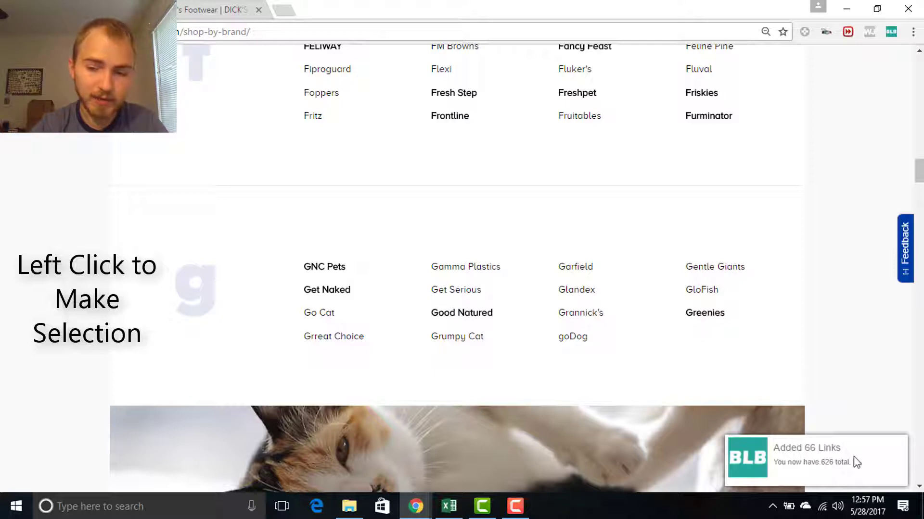
scroll(704, 385, up, 1)
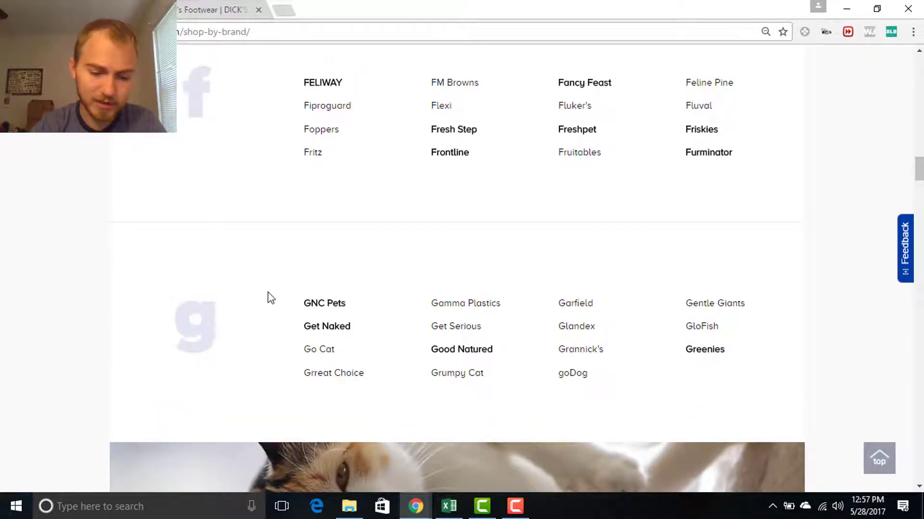
drag(268, 294, 769, 379)
drag(583, 296, 803, 403)
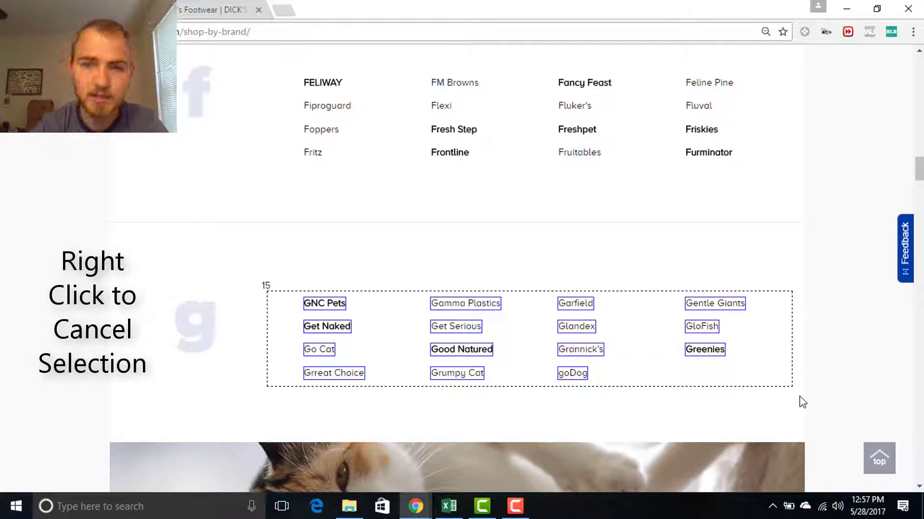
right_click(802, 403)
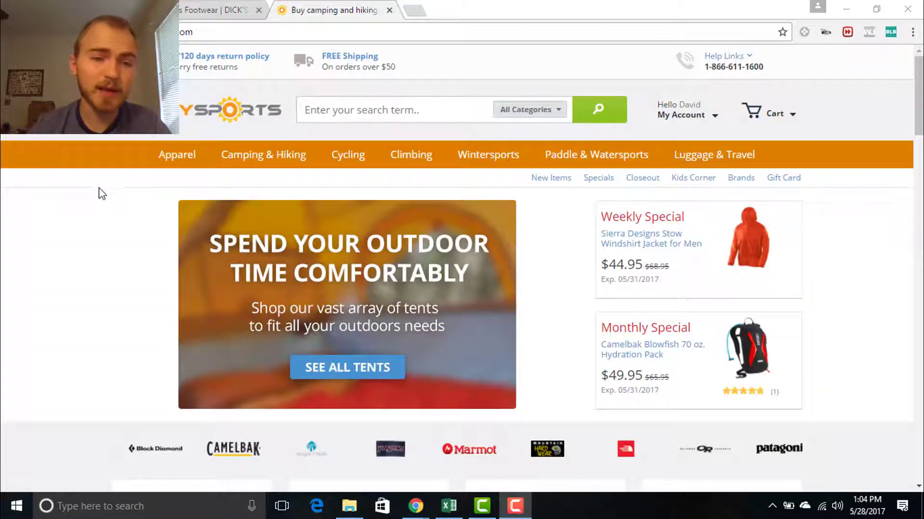
Mark the apparel links with Alt+right-drag and add the 4 highlighted links, reaching 645
mouse_move(176, 163)
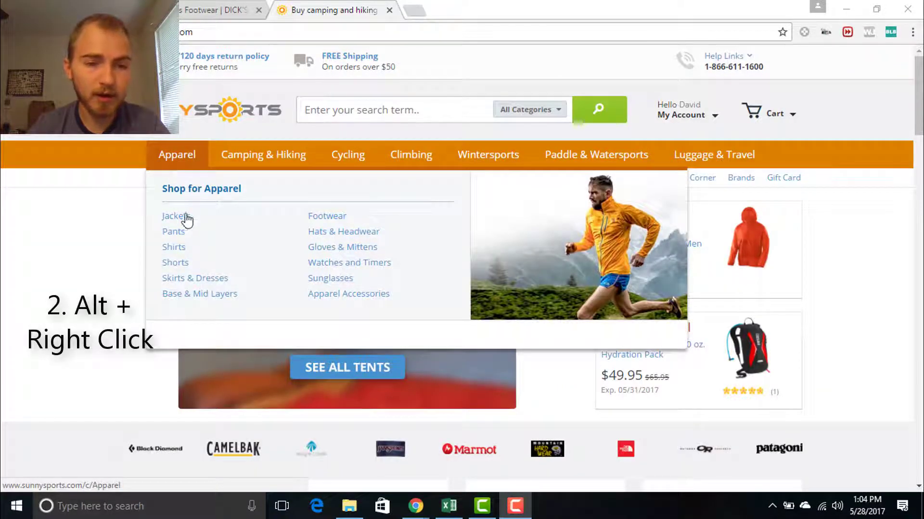
drag(182, 223, 183, 268)
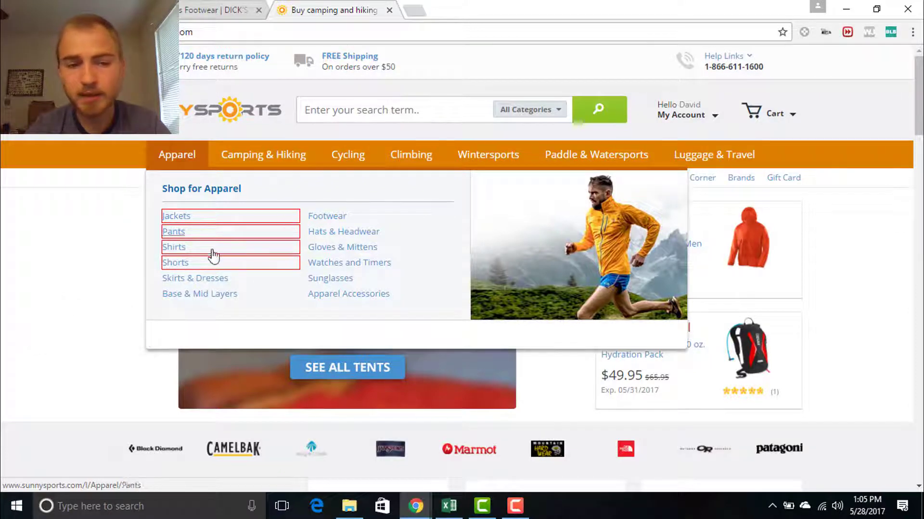
right_click(85, 241)
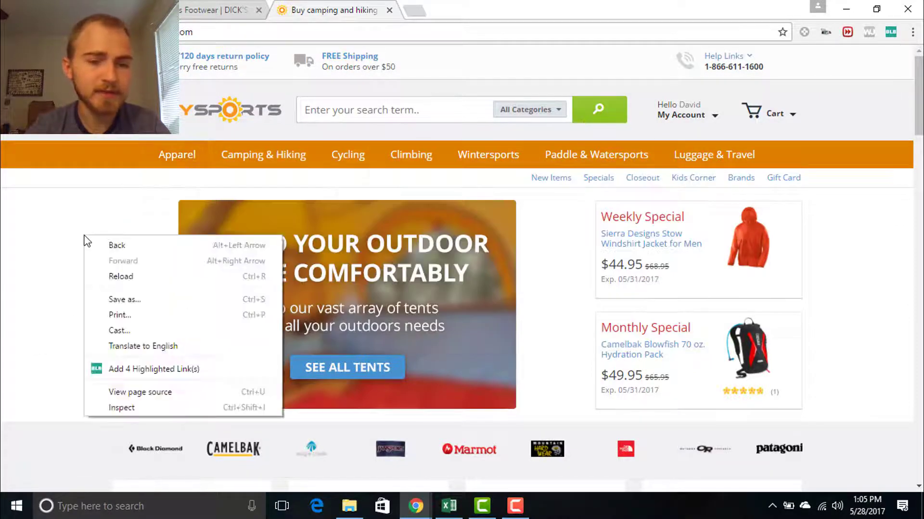
click(176, 369)
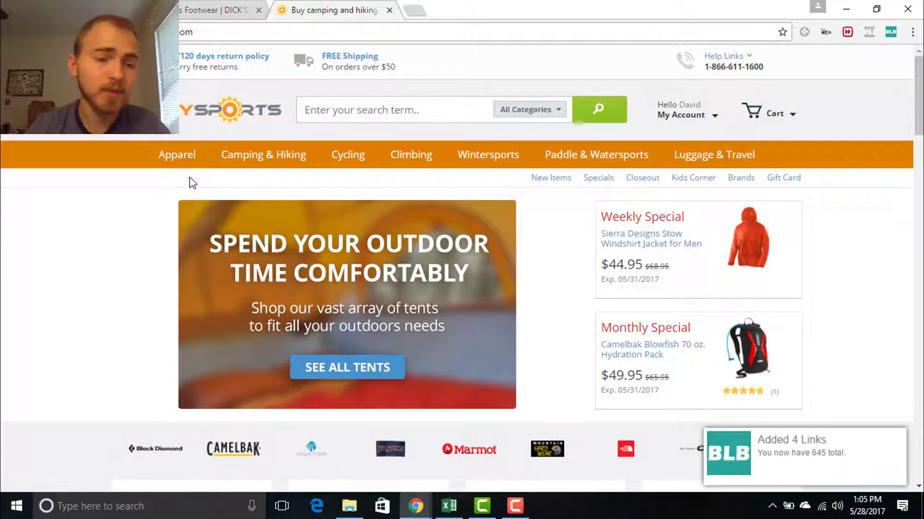
Mark the Jackets, Pants and Shirts links individually, then unmark Shirts
mouse_move(187, 166)
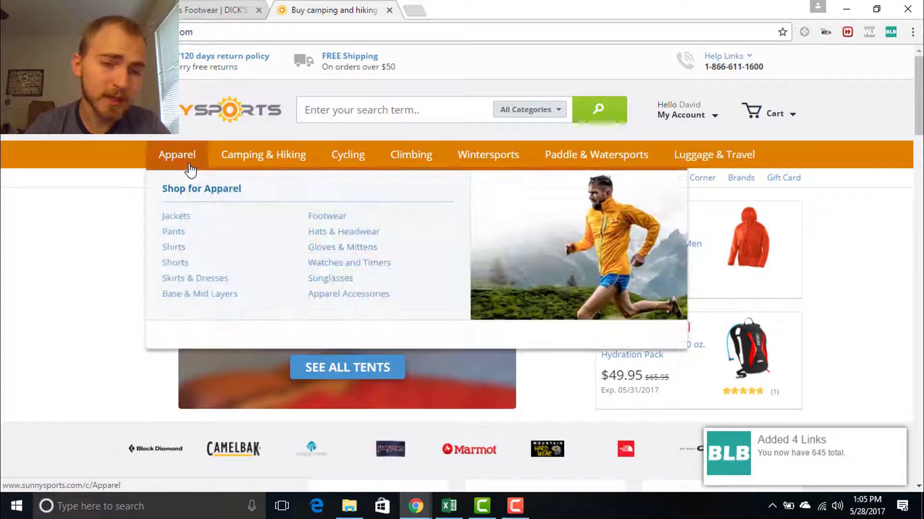
alt+click(174, 218)
alt+click(175, 232)
alt+click(180, 249)
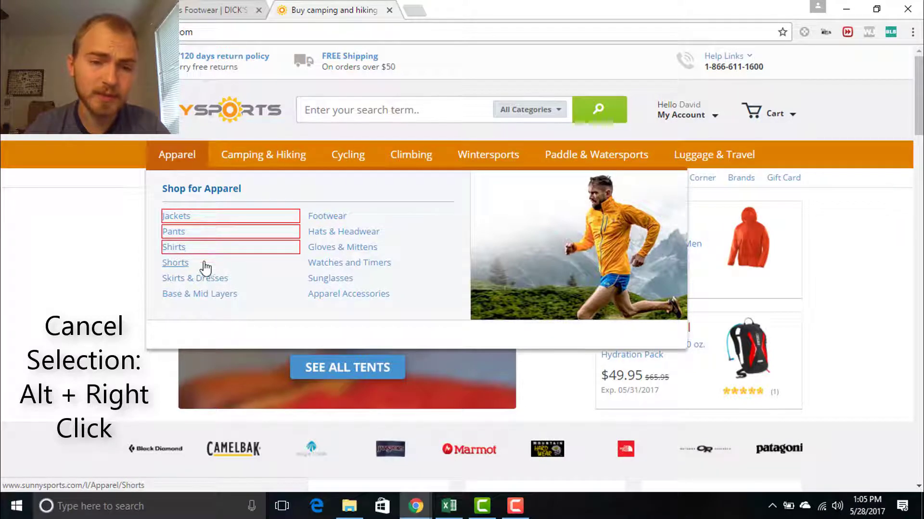
alt+right_click(218, 252)
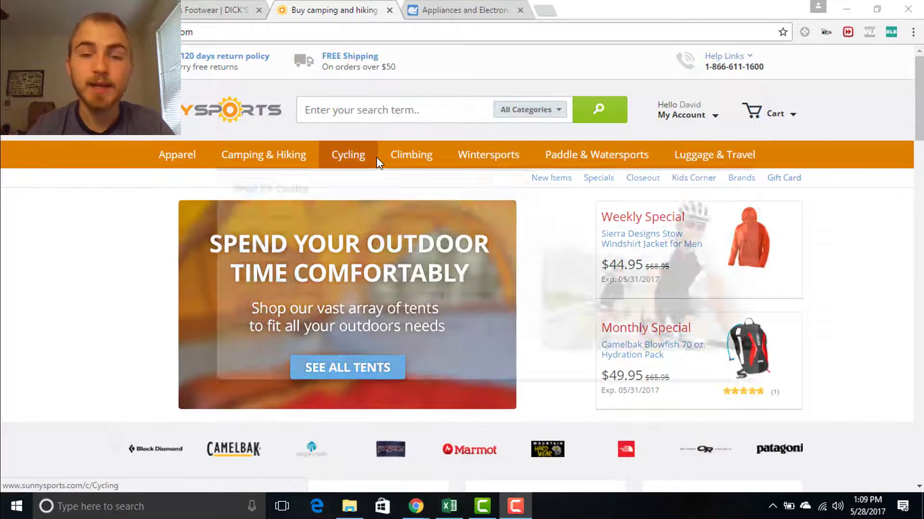
mouse_move(376, 157)
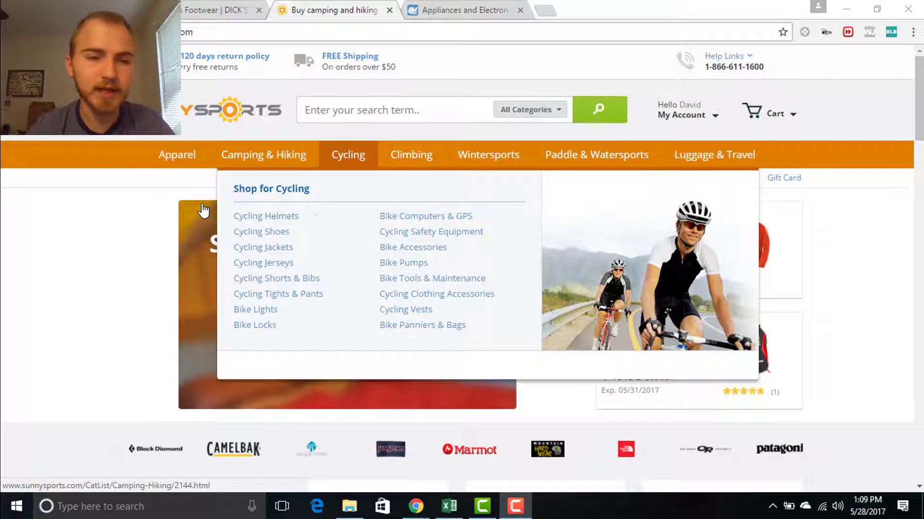
Box-select the 18 Cycling menu links, then start a selection on the appliances page
mouse_move(333, 163)
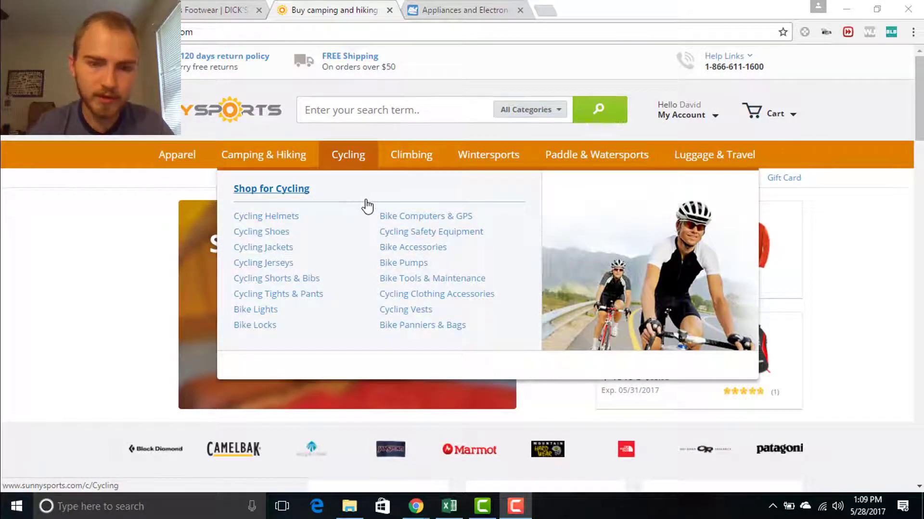
drag(366, 199, 832, 412)
click(445, 10)
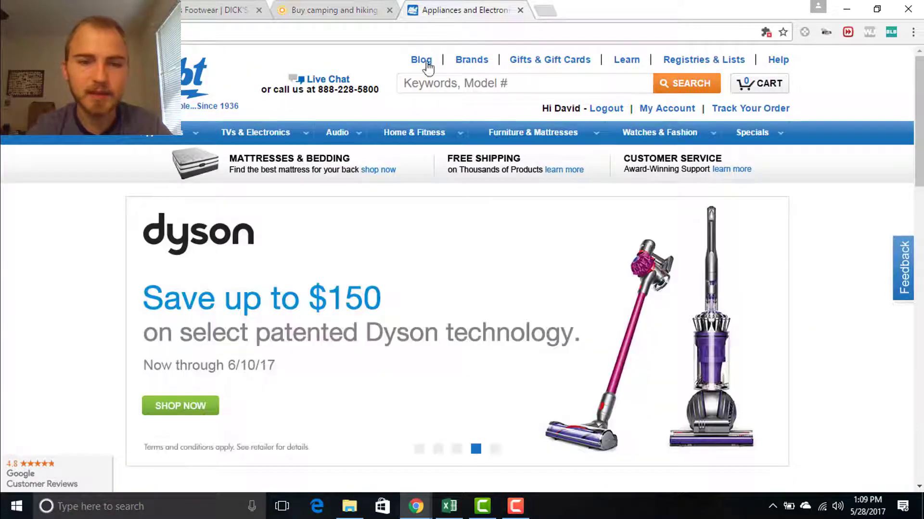
mouse_move(421, 150)
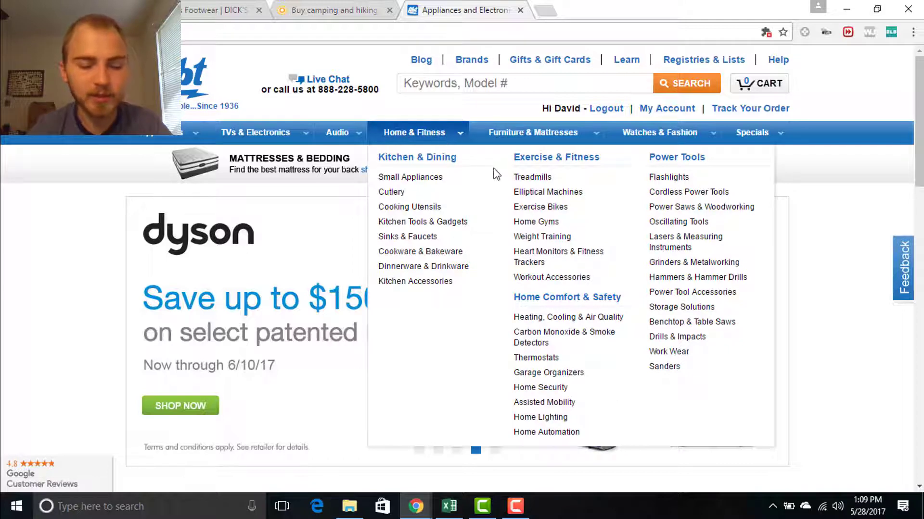
drag(497, 174, 832, 278)
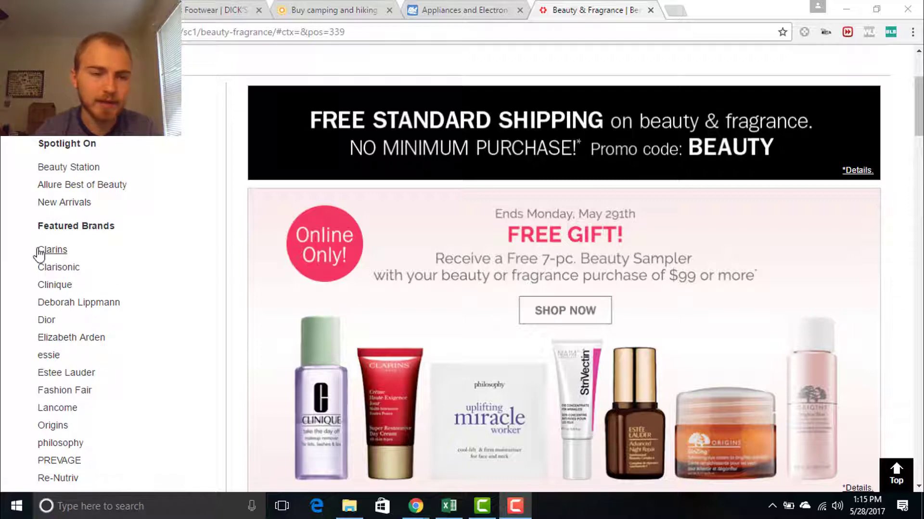
Add the Clarins link through its Add Link menu option and by Ctrl+double-click
right_click(45, 251)
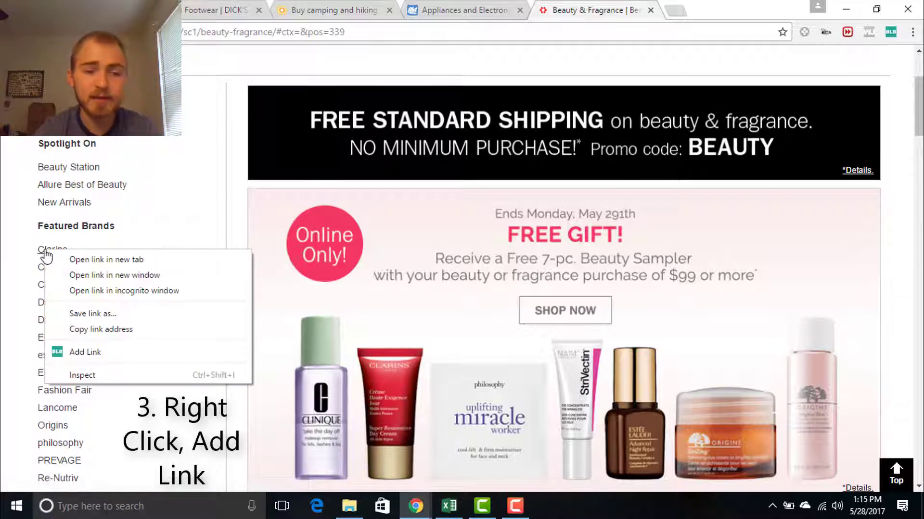
click(84, 352)
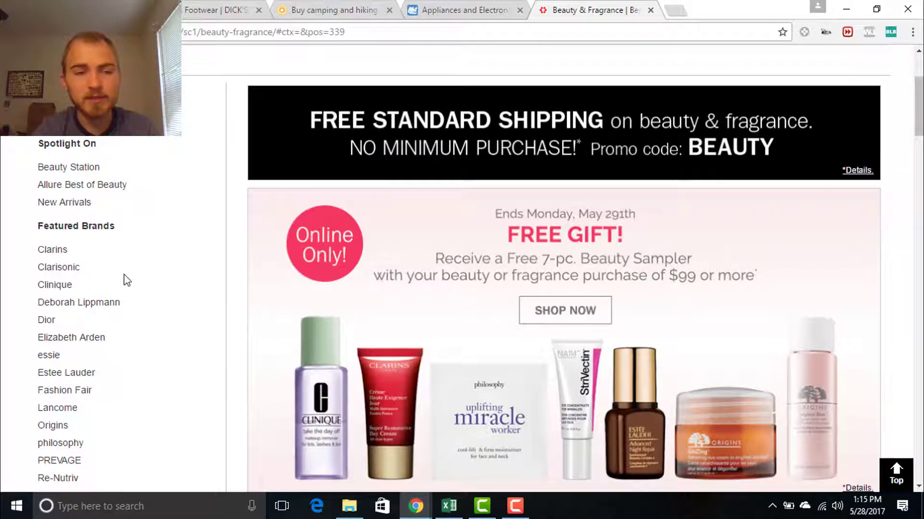
ctrl+double_click(52, 253)
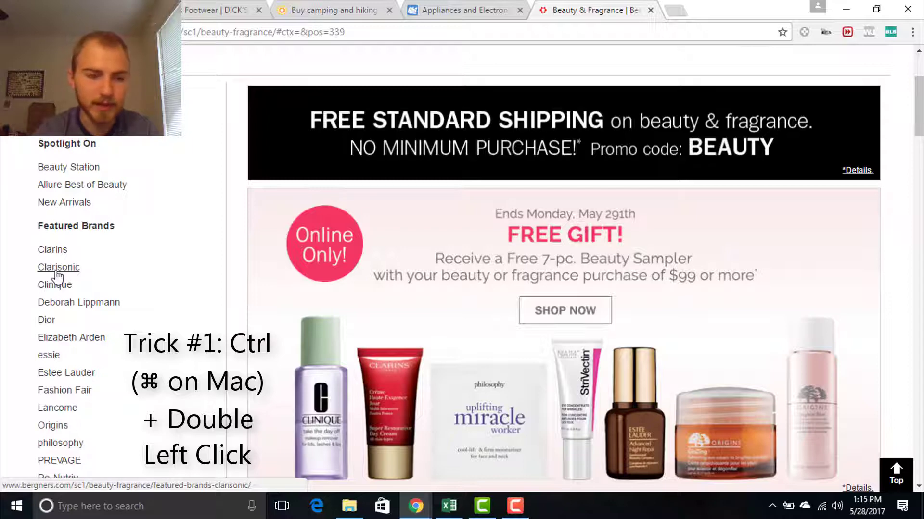
Add Clarisonic, Clinique, Deborah Lippmann, Dior and one more brand, reaching 665, then open Clarins
ctrl+double_click(55, 269)
ctrl+double_click(53, 286)
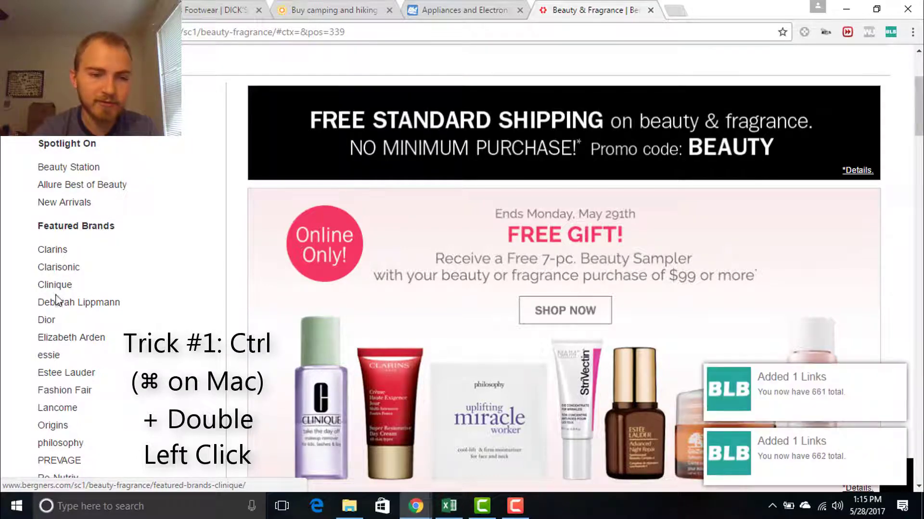
ctrl+double_click(50, 307)
ctrl+double_click(47, 321)
ctrl+double_click(53, 338)
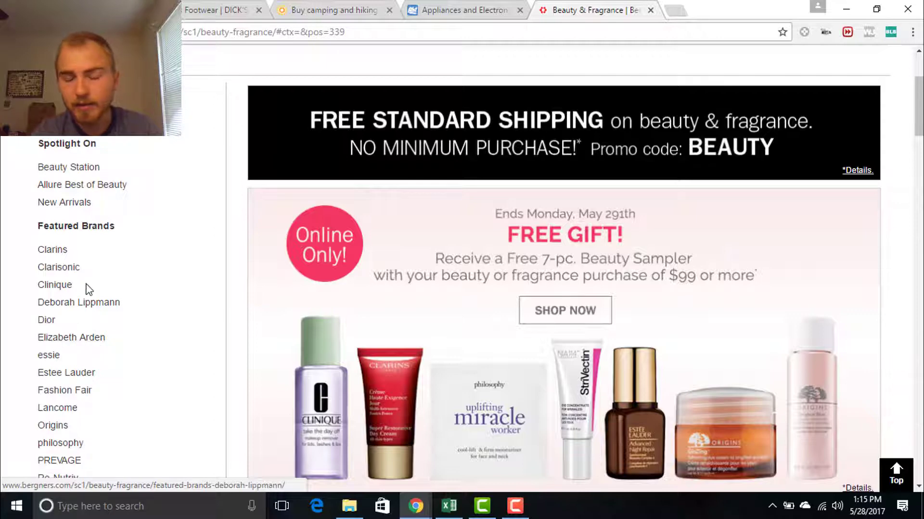
click(52, 251)
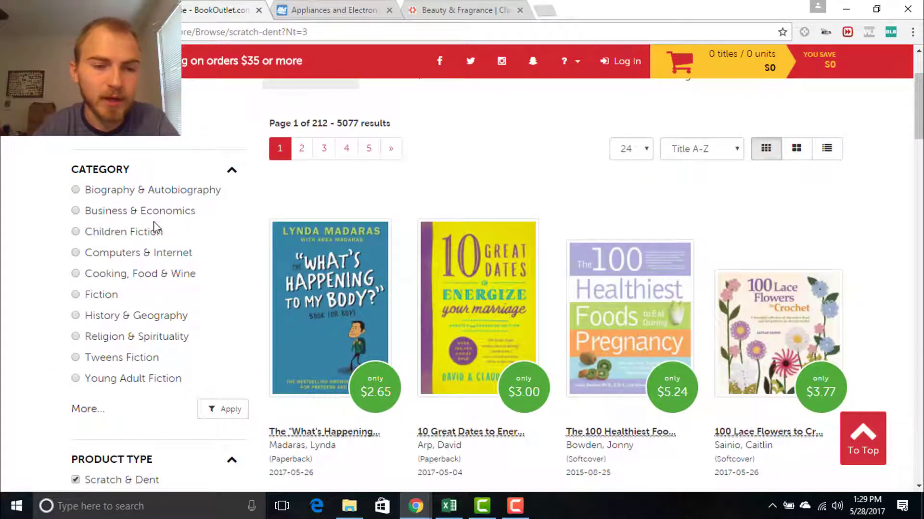
Filter the Scratch & Dent books to Fiction and add that results page's address as a link
click(76, 295)
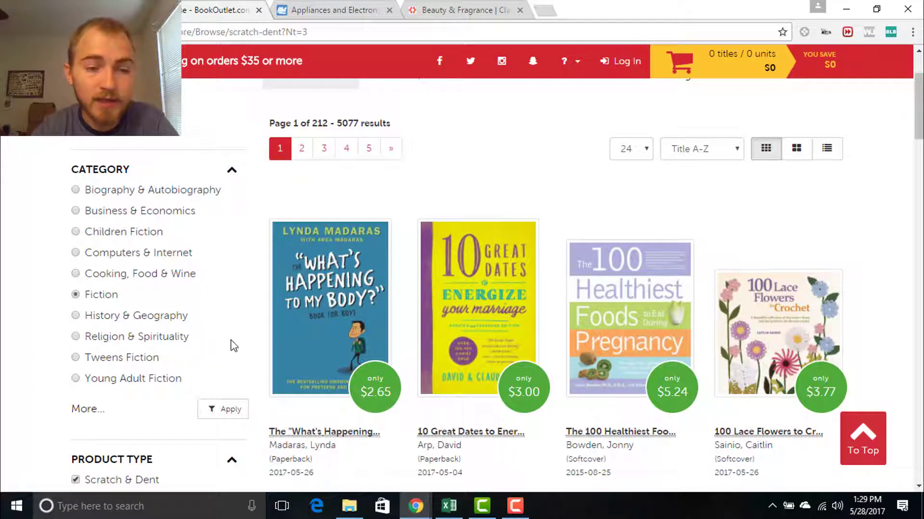
click(226, 410)
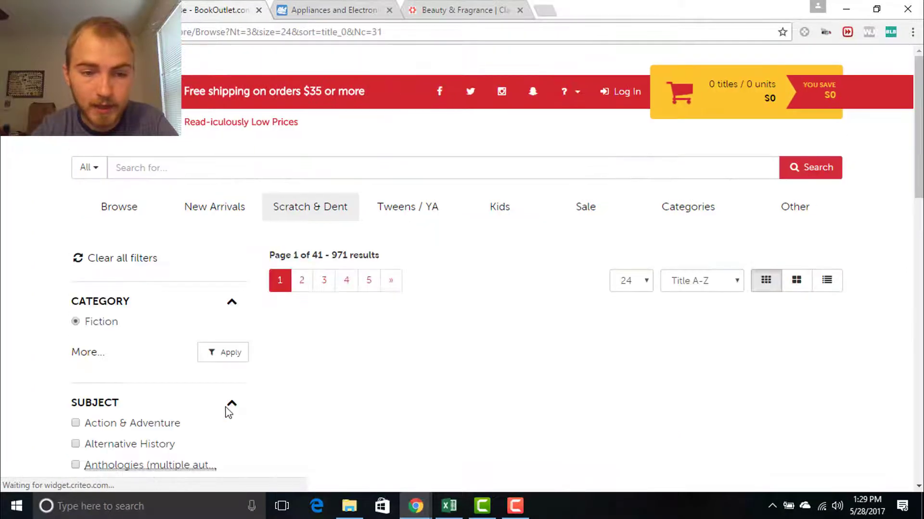
scroll(273, 343, down, 2)
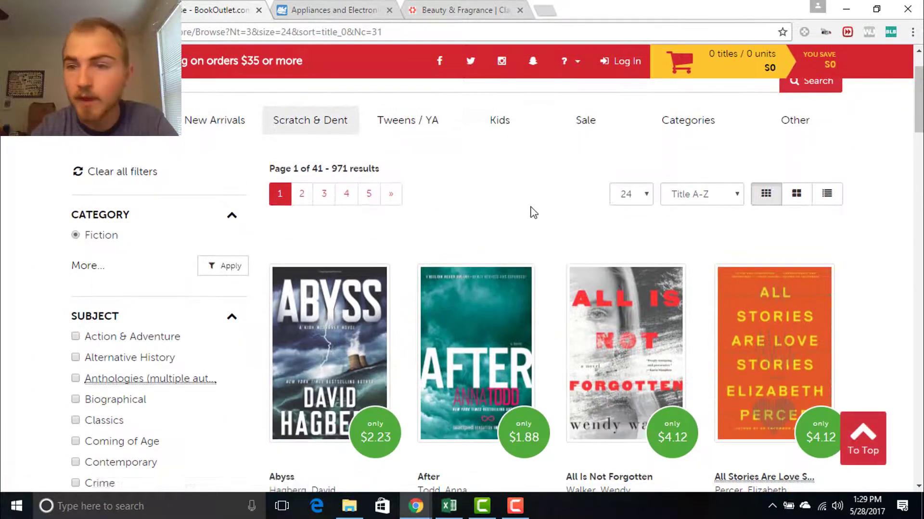
click(891, 33)
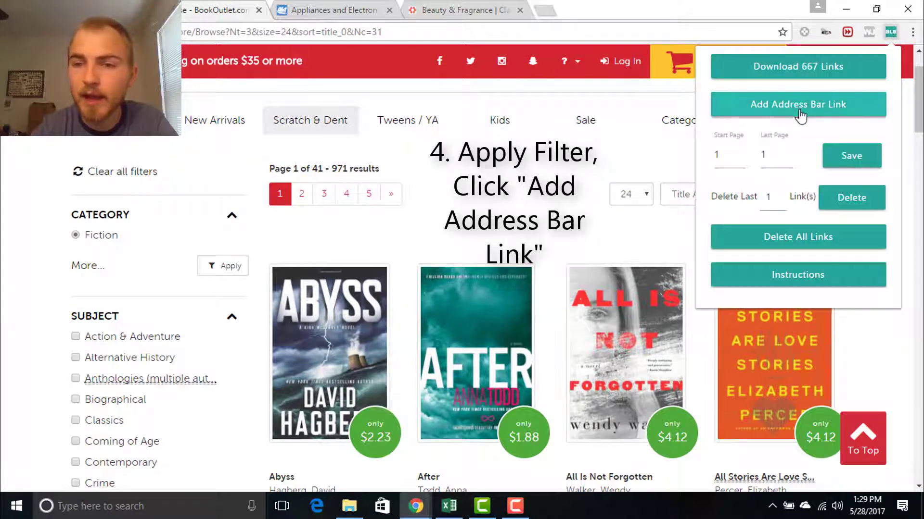
click(799, 112)
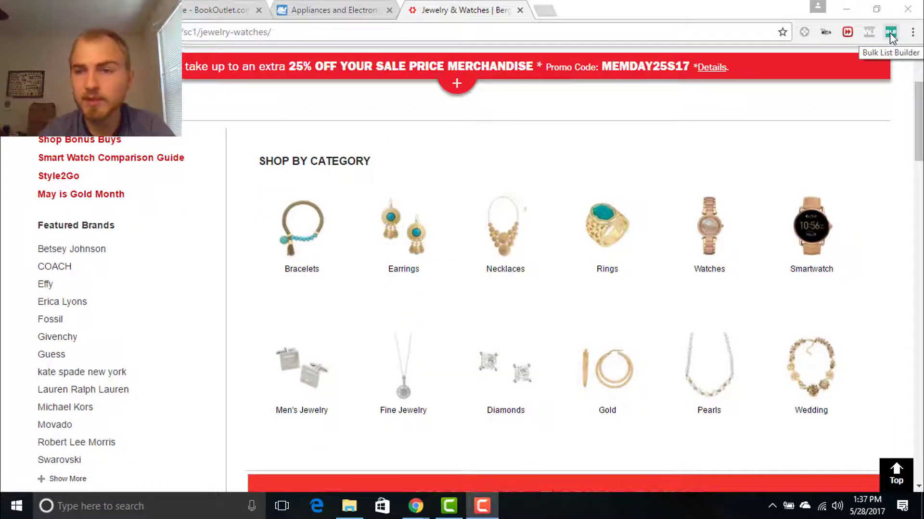
Box-select the first eight Featured Brands links with last page 3
click(889, 32)
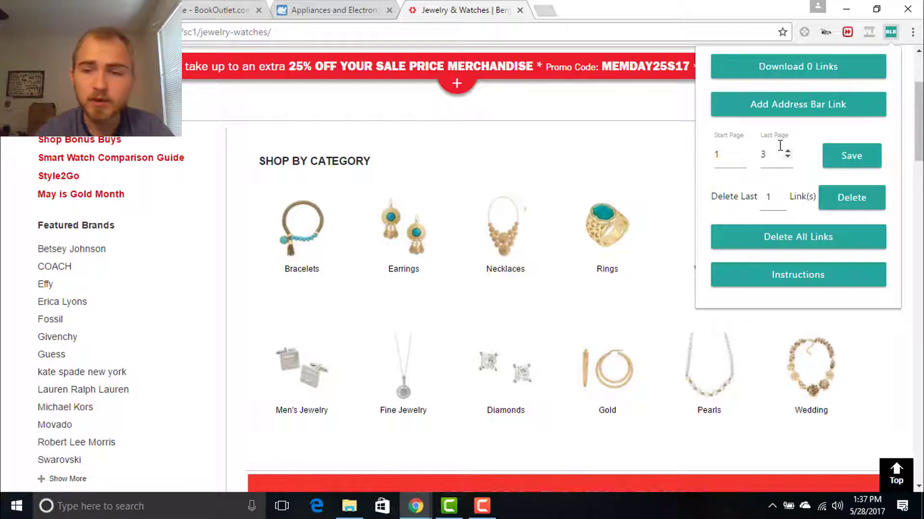
click(5, 236)
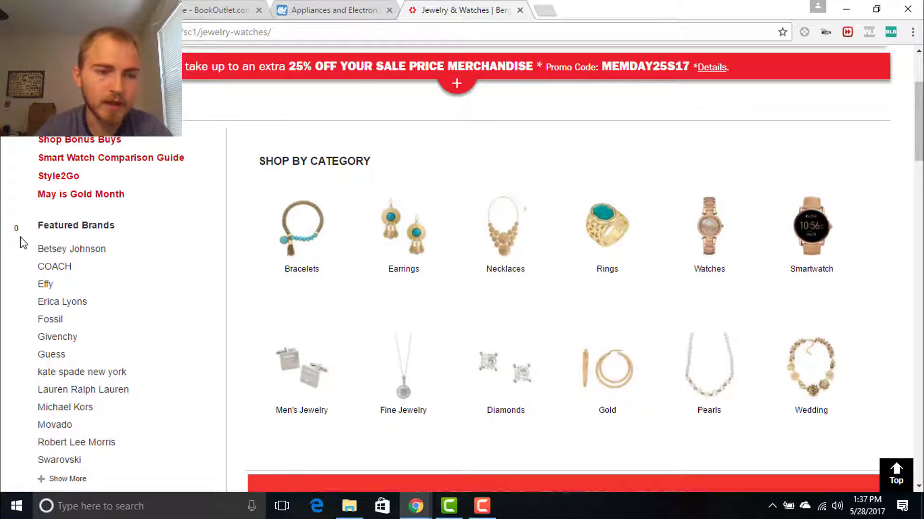
drag(20, 239, 196, 381)
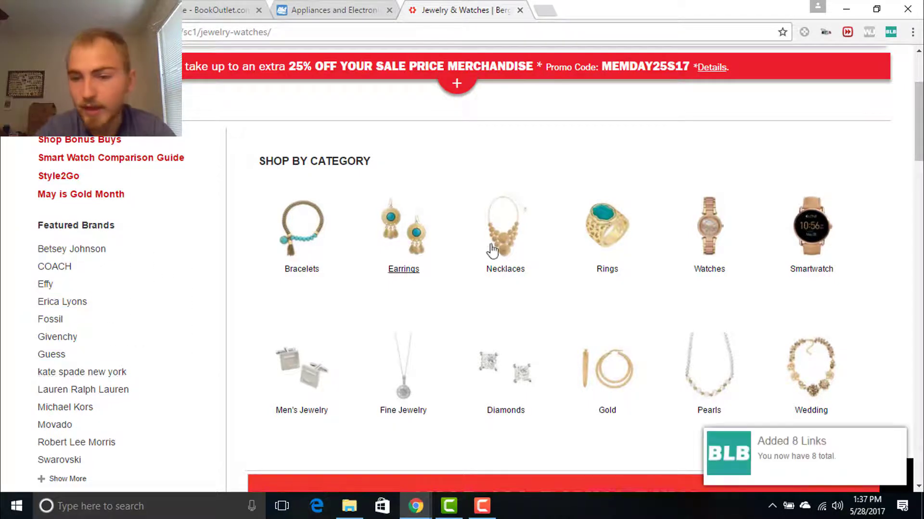
Raise Last Page to 10 and collect the seven brand links from Guess to Swarovski
click(890, 35)
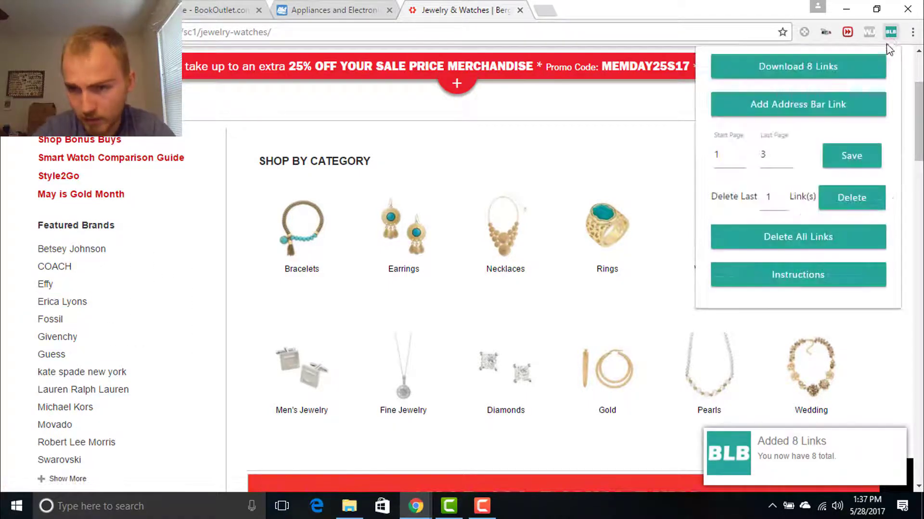
click(787, 151)
click(787, 151)
click(787, 151)
click(787, 152)
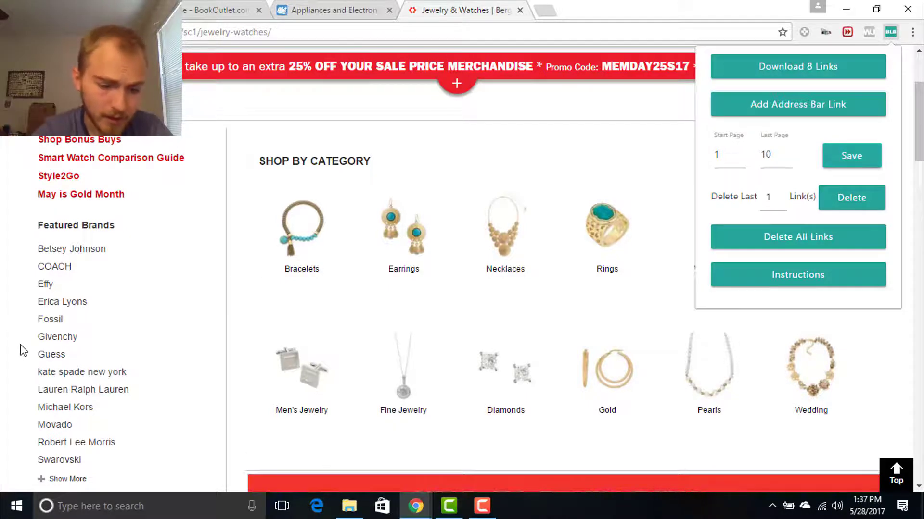
drag(20, 344, 169, 476)
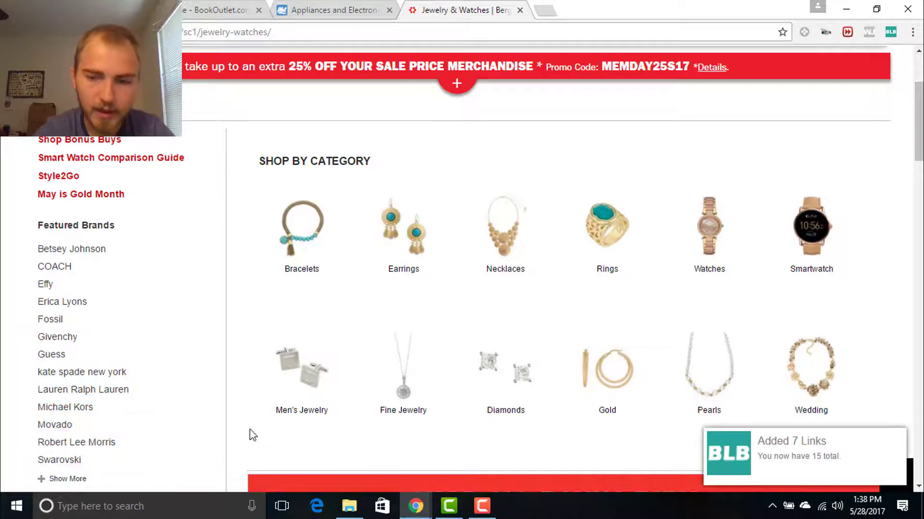
click(890, 32)
Download the 15 links as links1495993086604.csv, check last-page values 3 and 10 in Excel, then minimize it
click(830, 67)
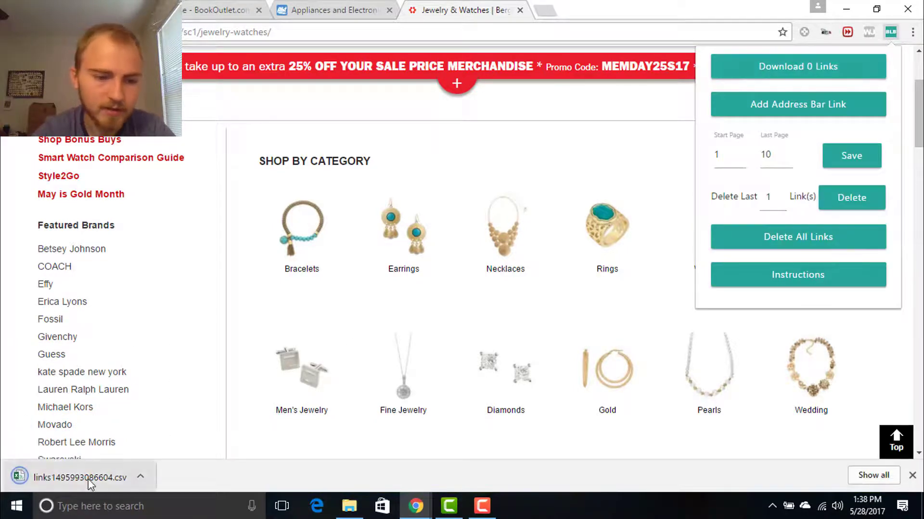
click(88, 479)
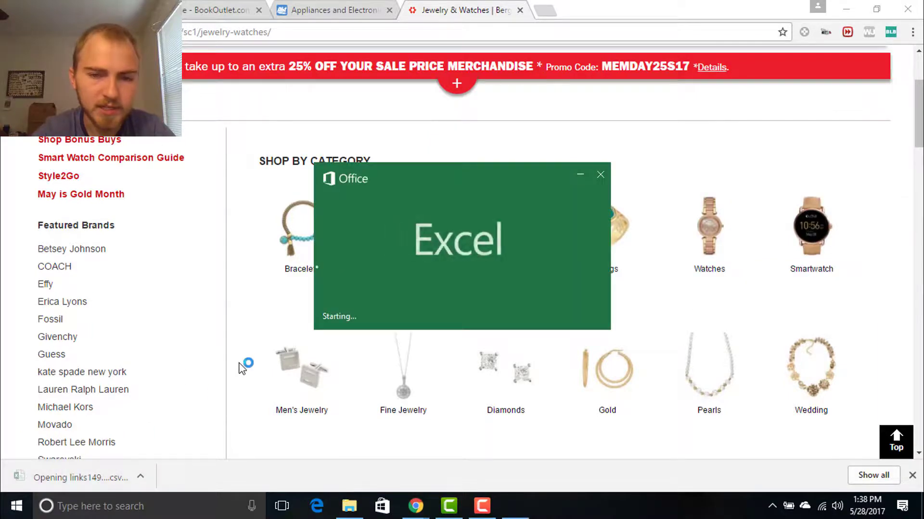
click(233, 231)
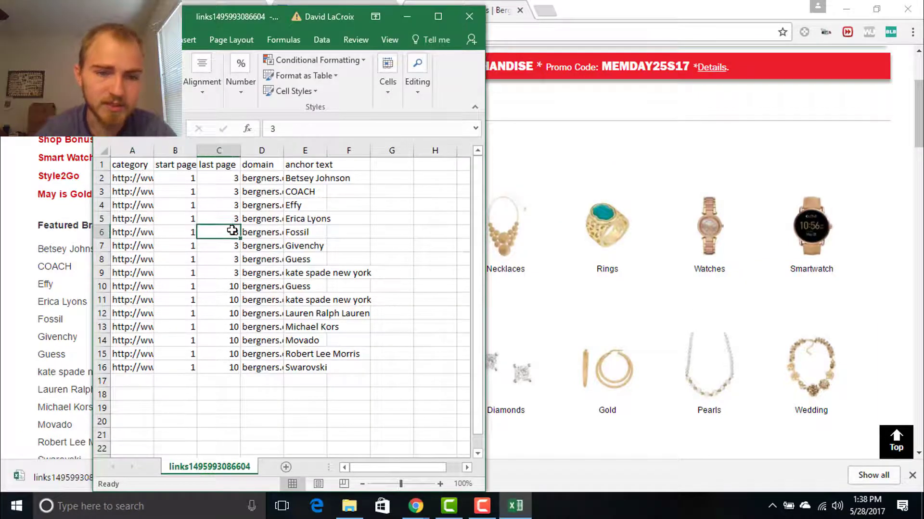
key(Down)
key(Down)
key(Down)
key(Down)
key(Down)
key(Down)
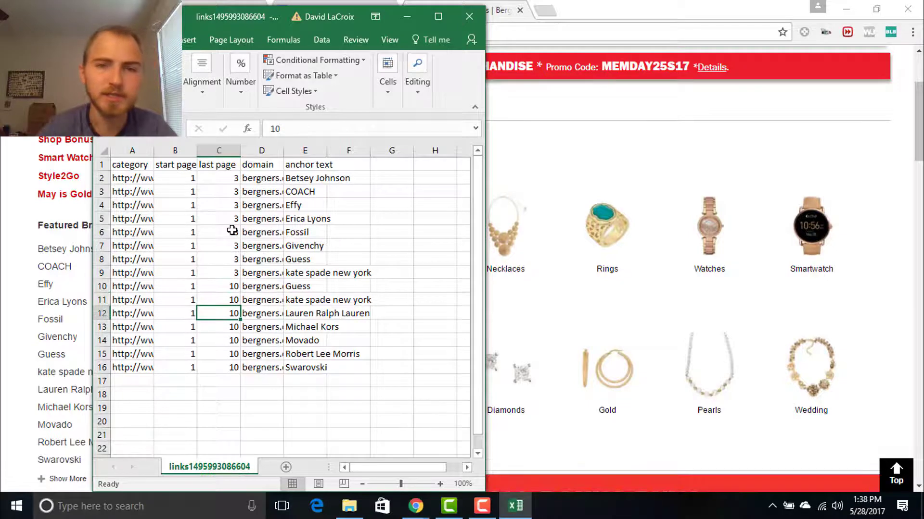
click(406, 17)
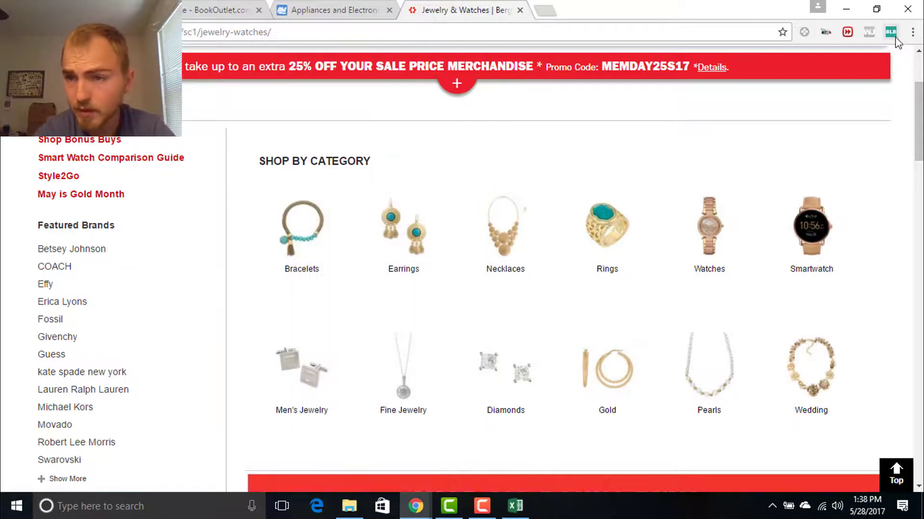
Box-select the brand links from Betsey Johnson to Michael Kors
click(892, 34)
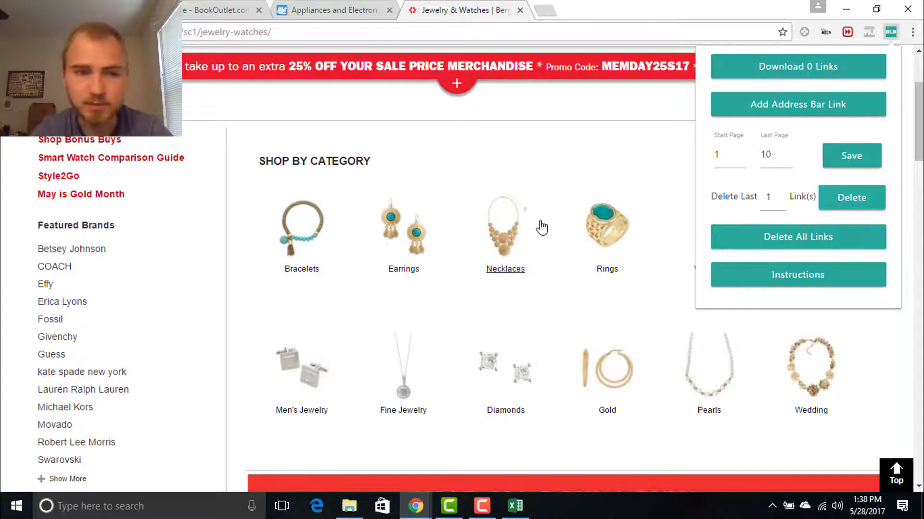
click(18, 247)
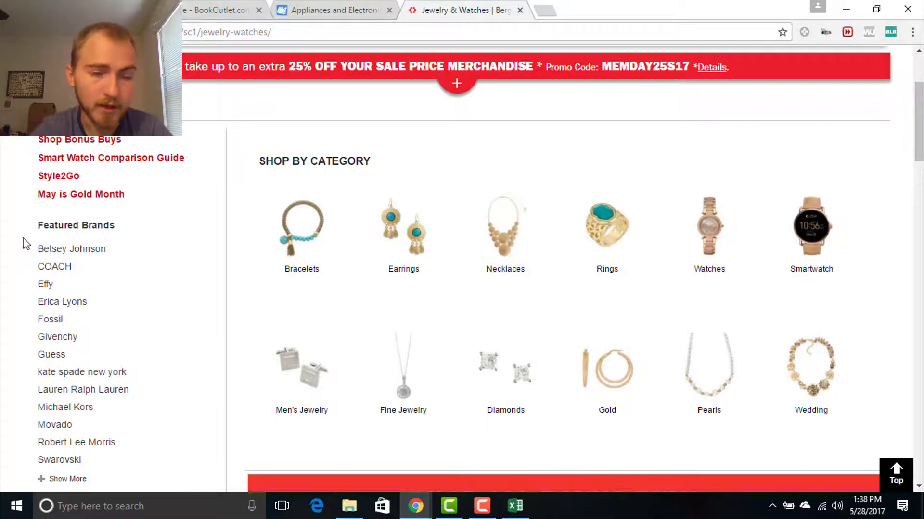
drag(25, 244, 195, 426)
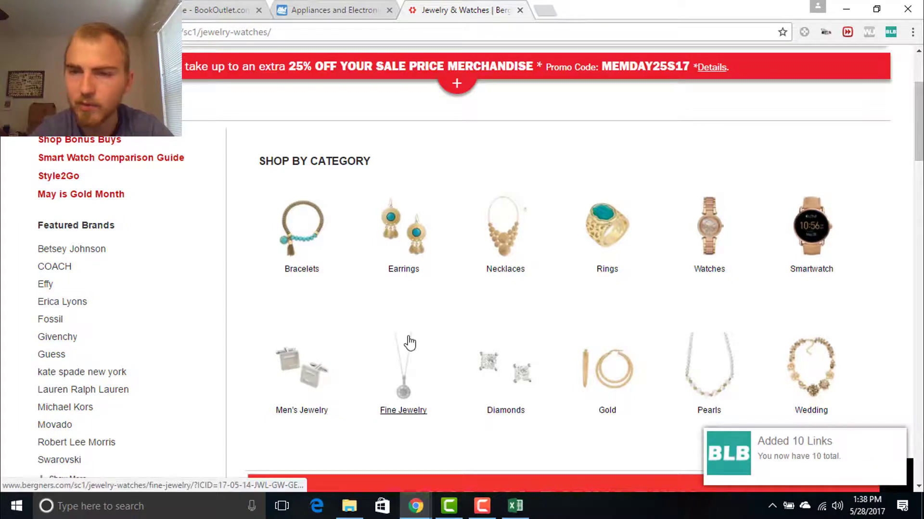
Set Delete Last to 3 and delete those links, leaving 7 in the list
click(890, 32)
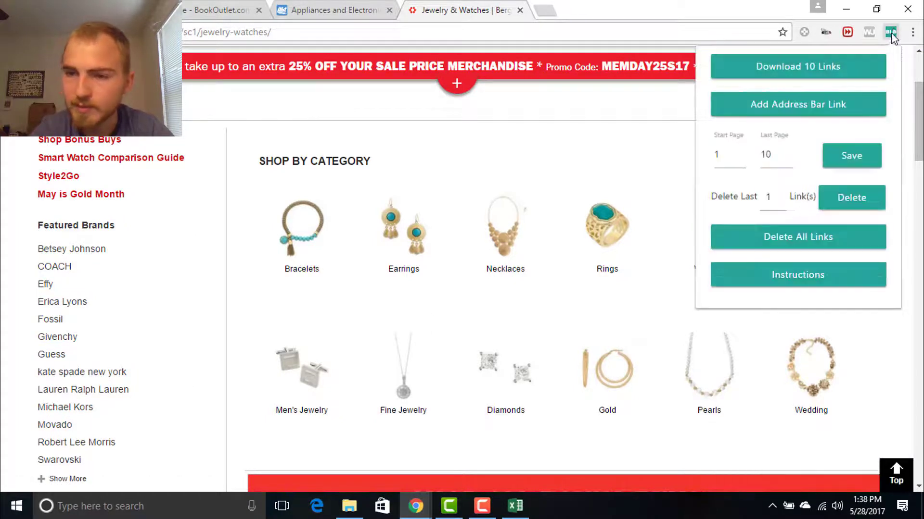
click(781, 194)
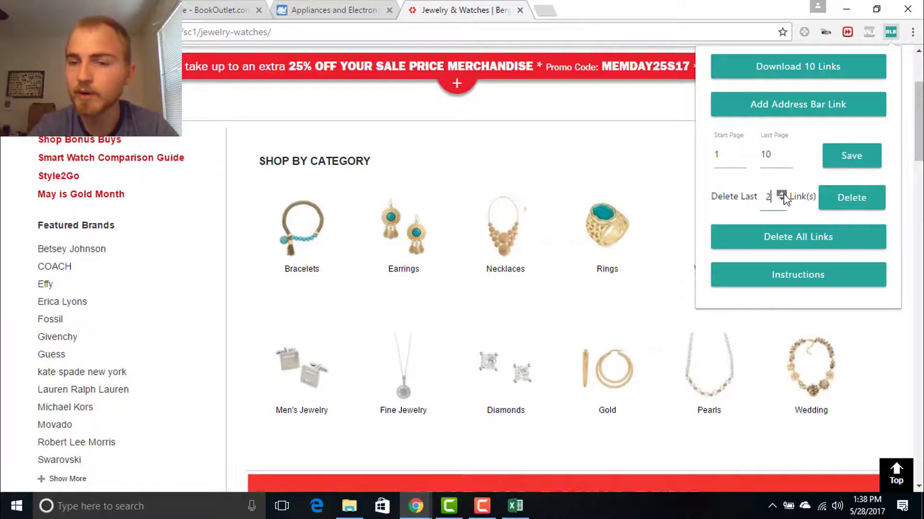
click(837, 206)
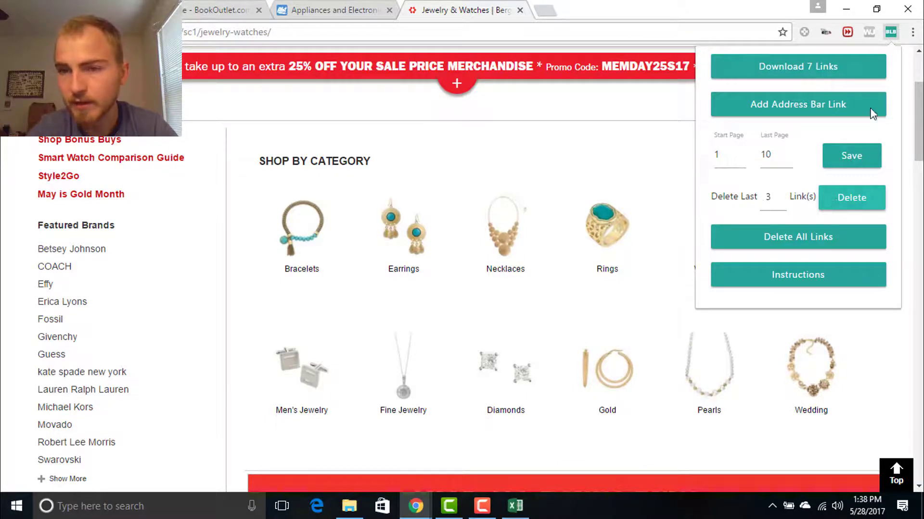